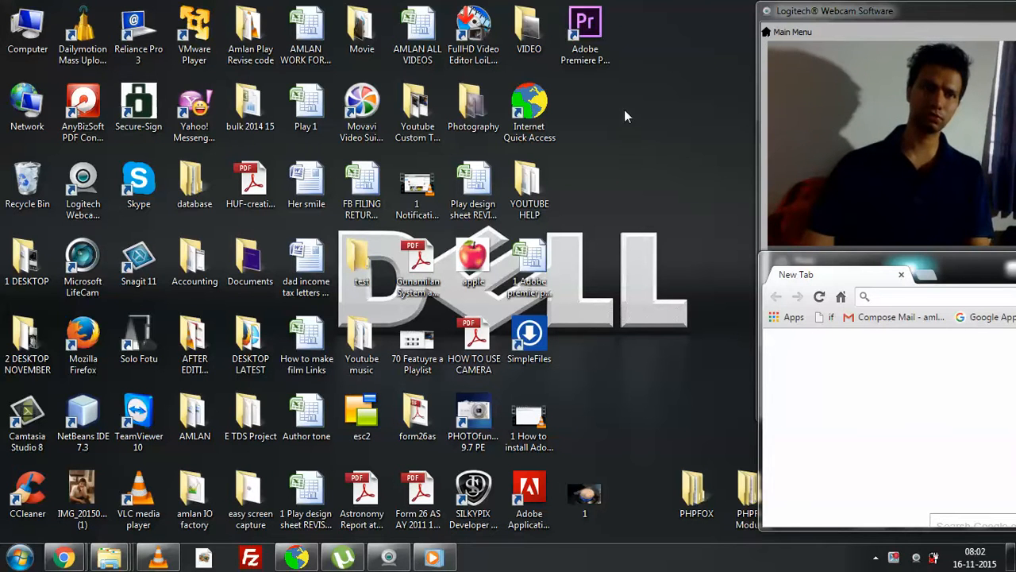
Launch Adobe Premiere Pro and open the recent project "Daal Bat aaloshedo".
{"action": "left_click", "coordinate": [591, 36]}
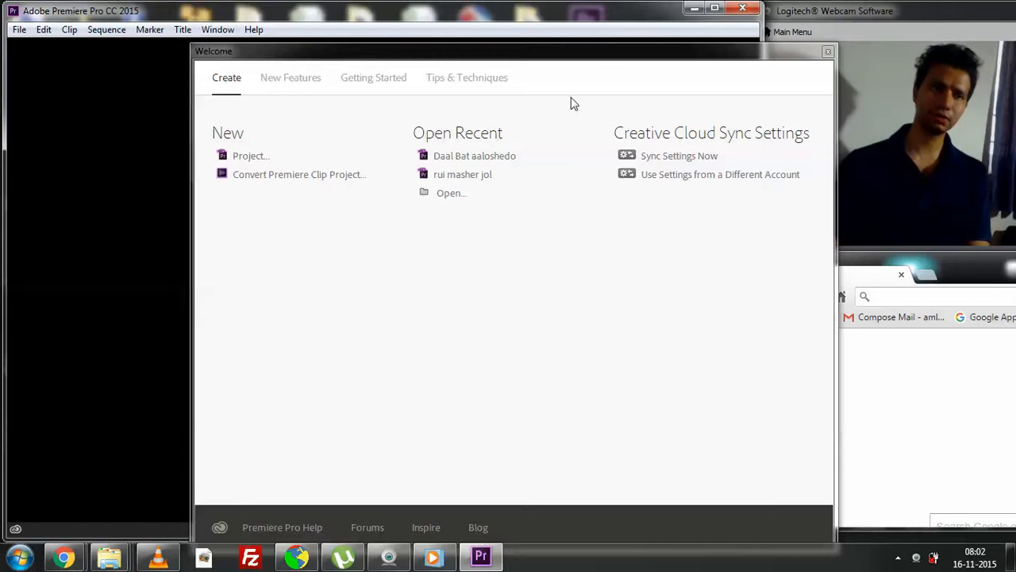
{"action": "left_click", "coordinate": [500, 157]}
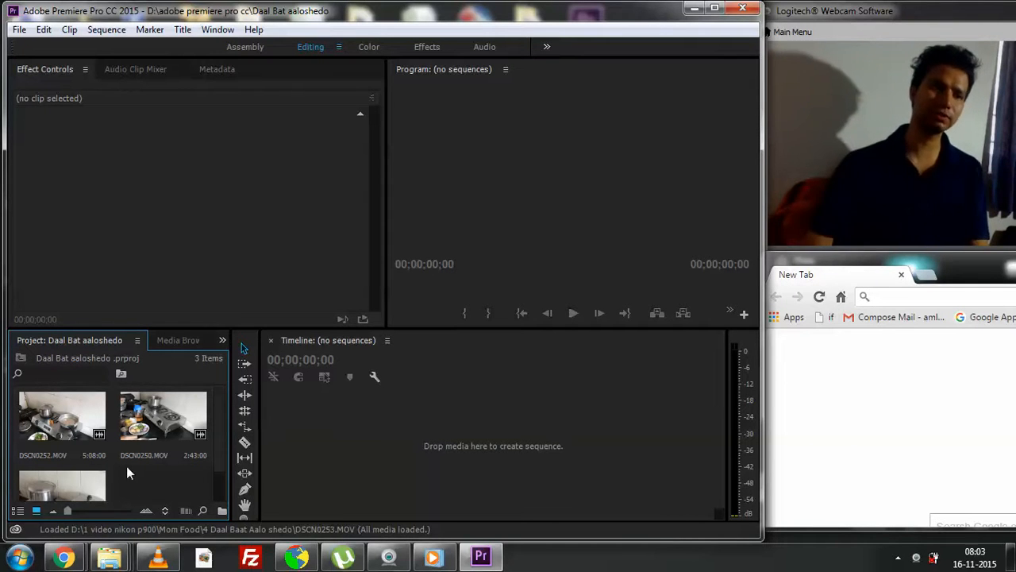
{"action": "double_click", "coordinate": [160, 478]}
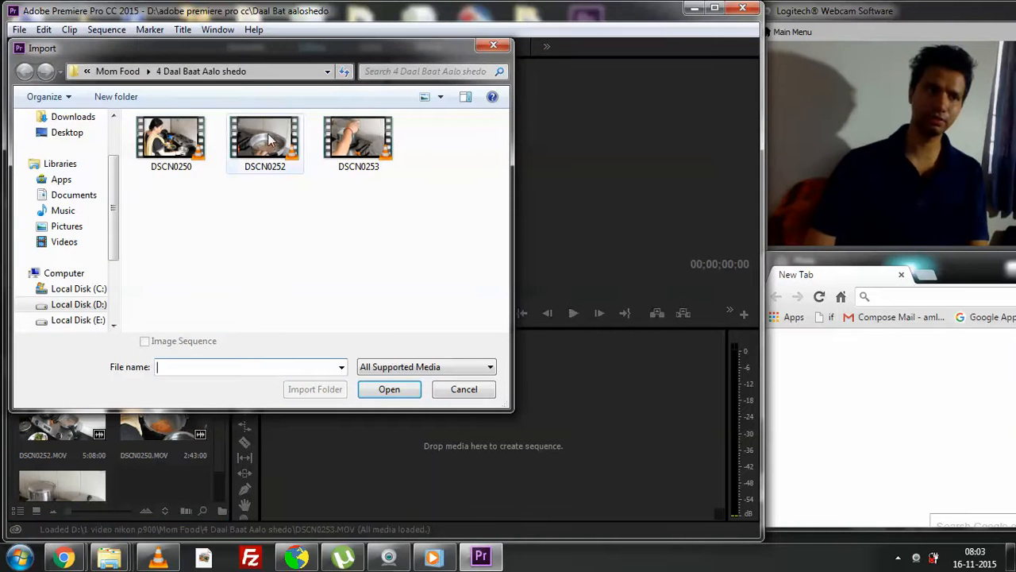
{"action": "left_click", "coordinate": [75, 304]}
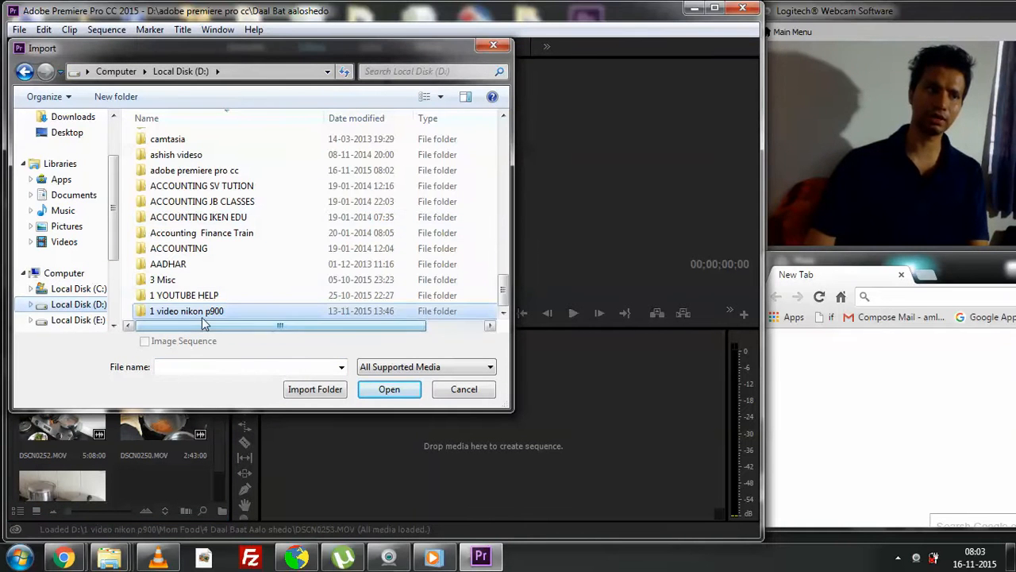
{"action": "double_click", "coordinate": [231, 311]}
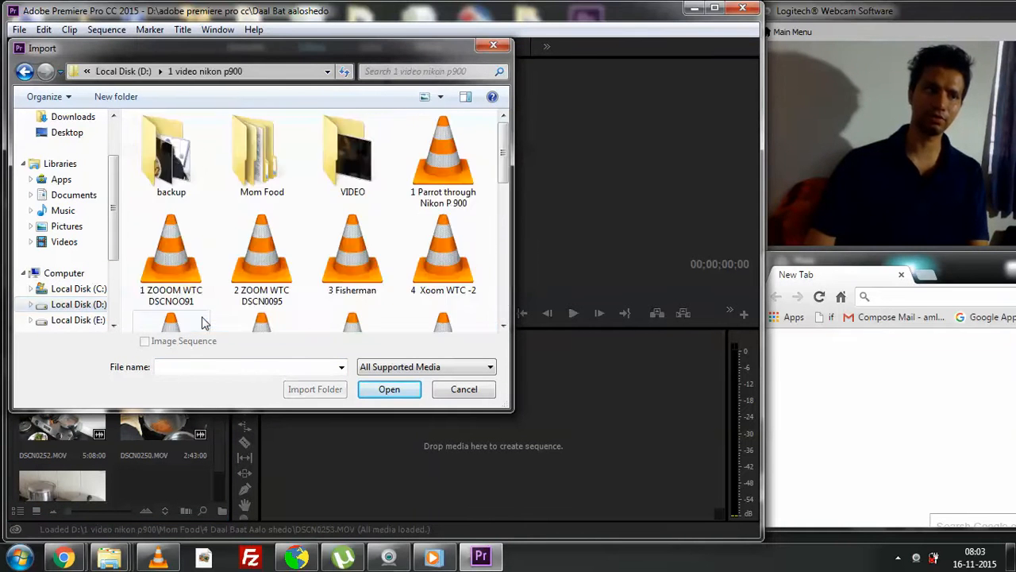
{"action": "double_click", "coordinate": [256, 181]}
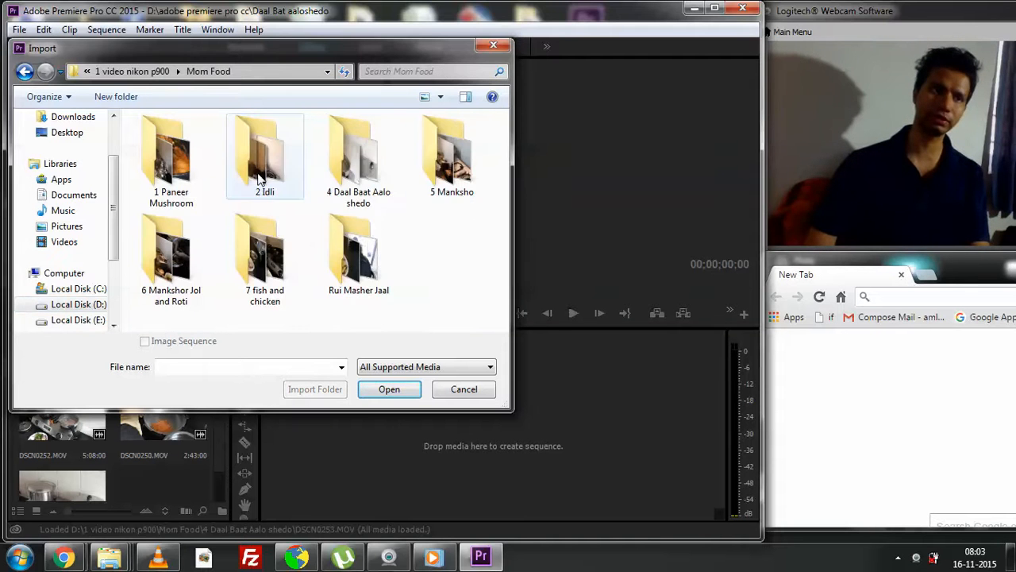
{"action": "double_click", "coordinate": [379, 155]}
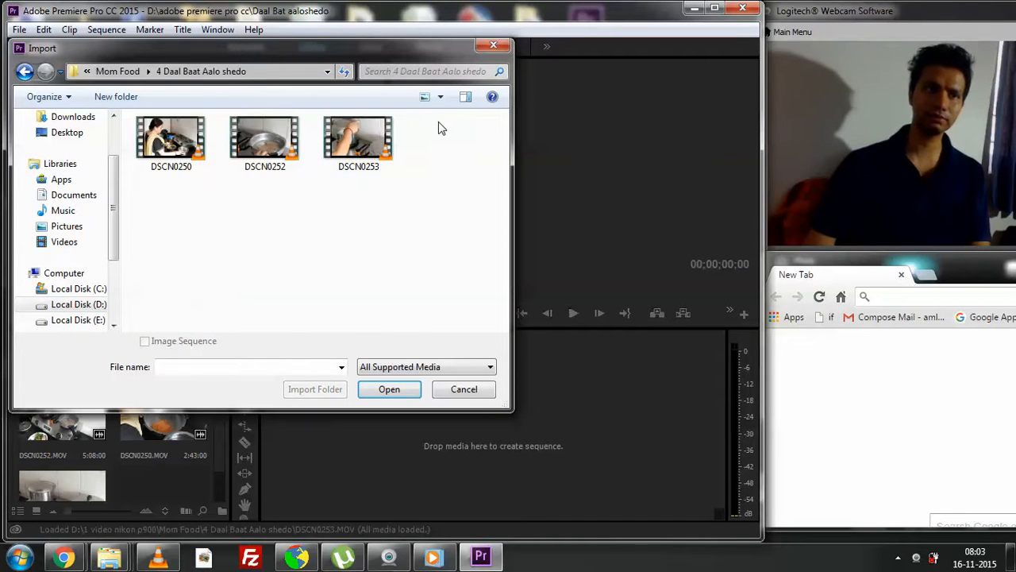
{"action": "left_click_drag", "start_coordinate": [439, 115], "coordinate": [176, 199]}
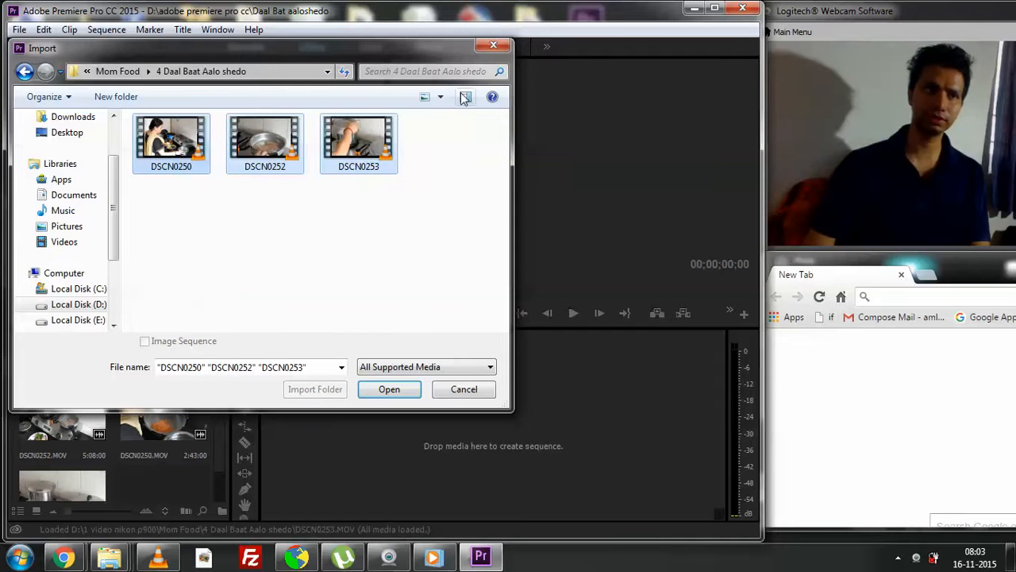
{"action": "left_click", "coordinate": [497, 48]}
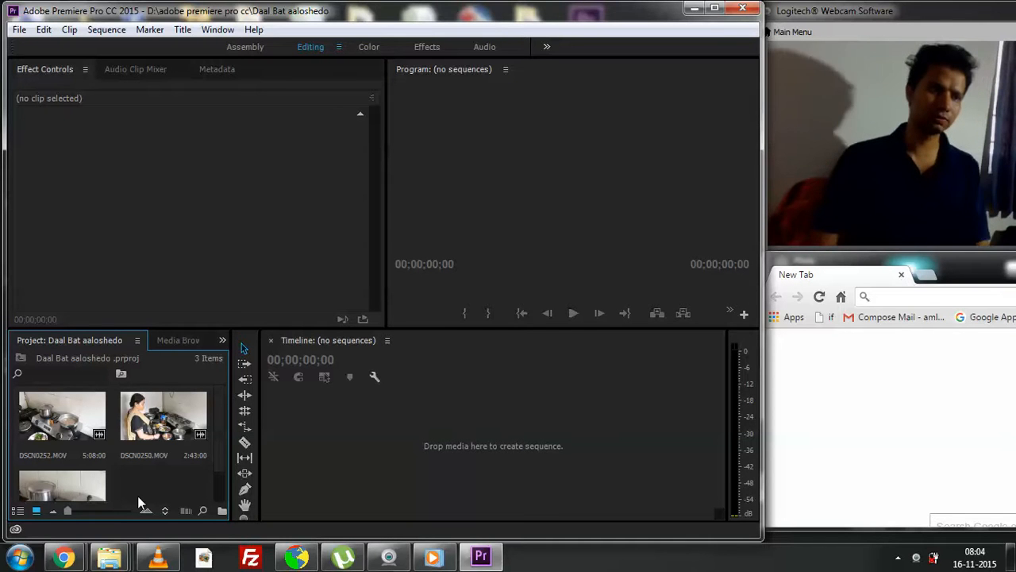
Create a sequence by placing DSCN0252.MOV on the empty timeline, and play back its first seconds.
{"action": "scroll", "coordinate": [142, 457], "scroll_direction": "down", "scroll_amount": 1}
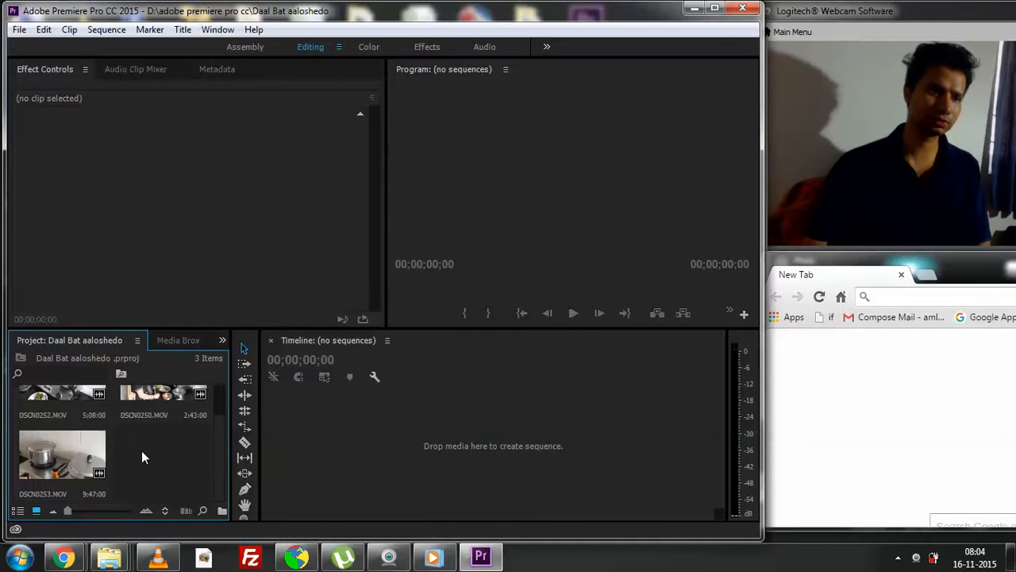
{"action": "scroll", "coordinate": [153, 458], "scroll_direction": "up", "scroll_amount": 1}
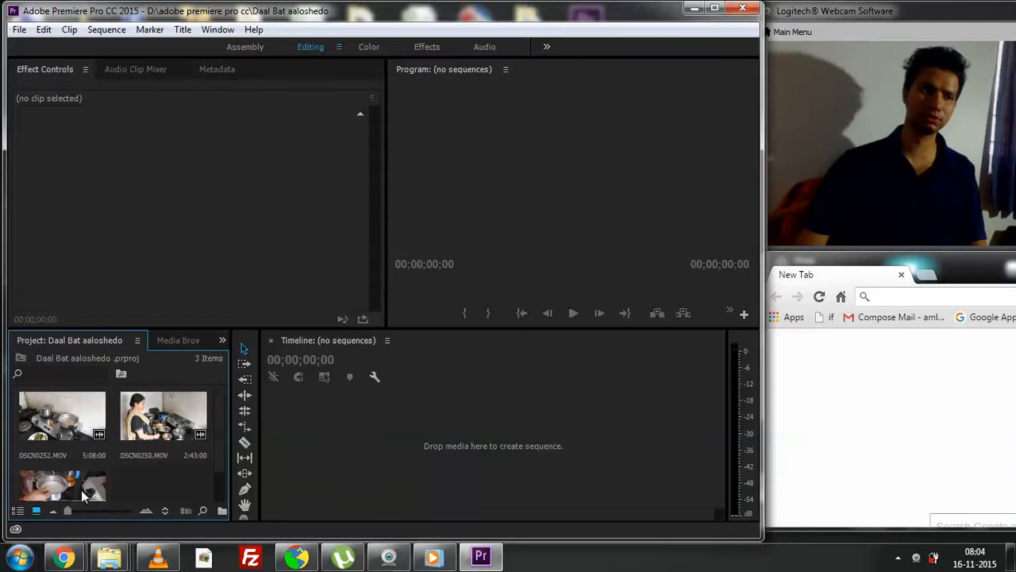
{"action": "left_click_drag", "start_coordinate": [66, 429], "coordinate": [294, 429]}
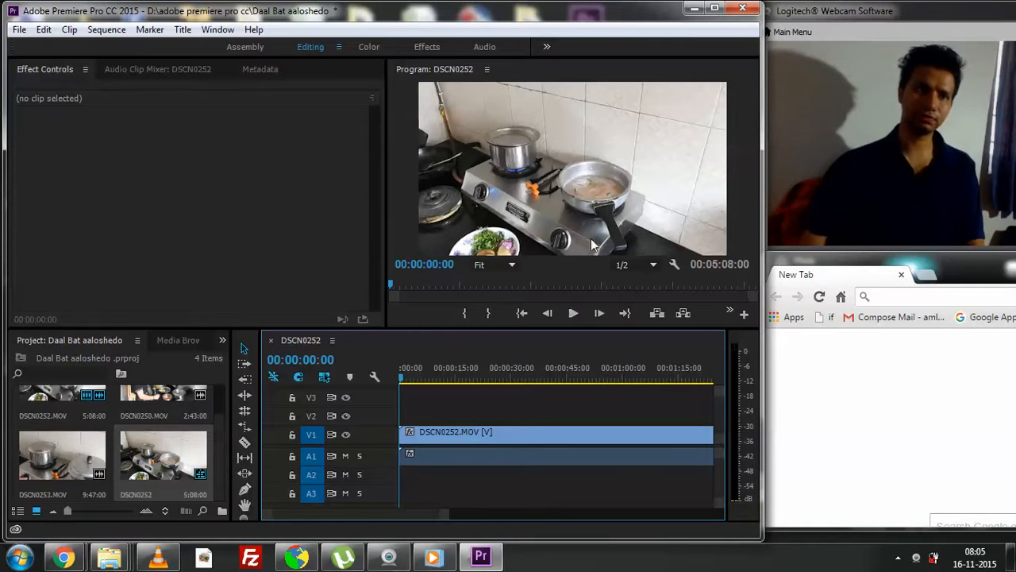
{"action": "left_click", "coordinate": [571, 315]}
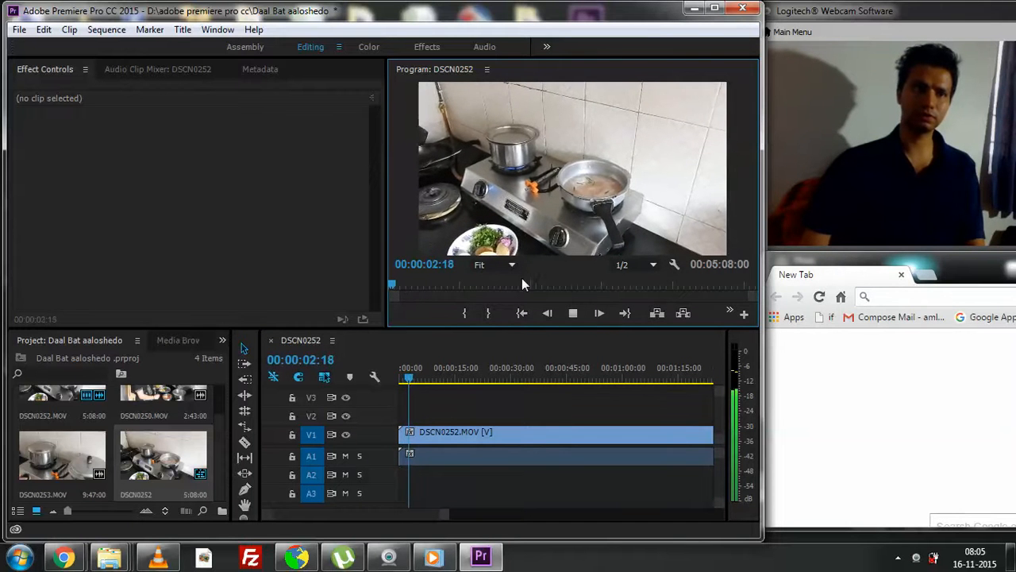
{"action": "left_click", "coordinate": [575, 316]}
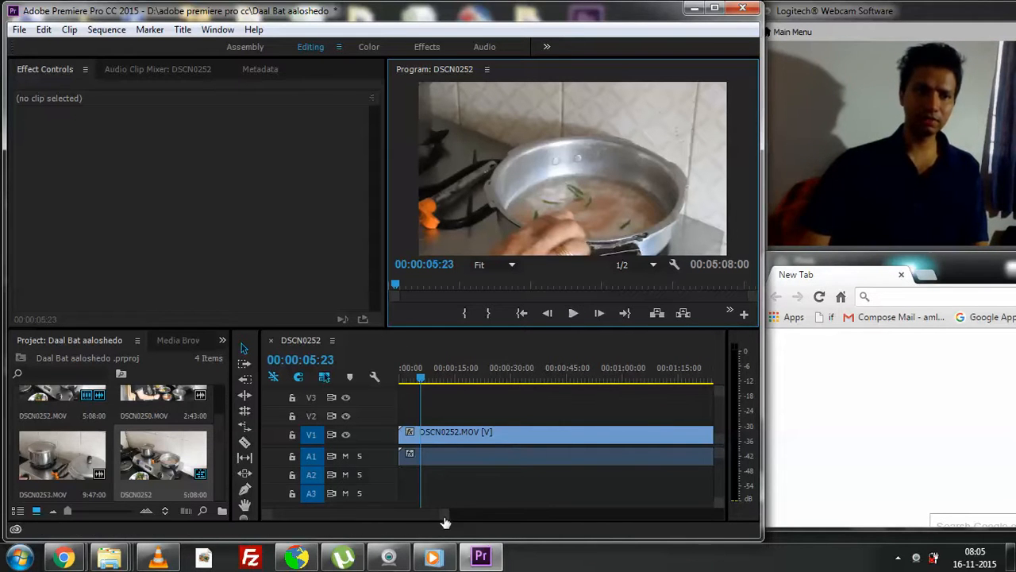
Place DSCN0250.MOV directly after DSCN0252.MOV in the sequence, on tracks V2 and A2.
{"action": "left_click_drag", "start_coordinate": [447, 521], "coordinate": [653, 558]}
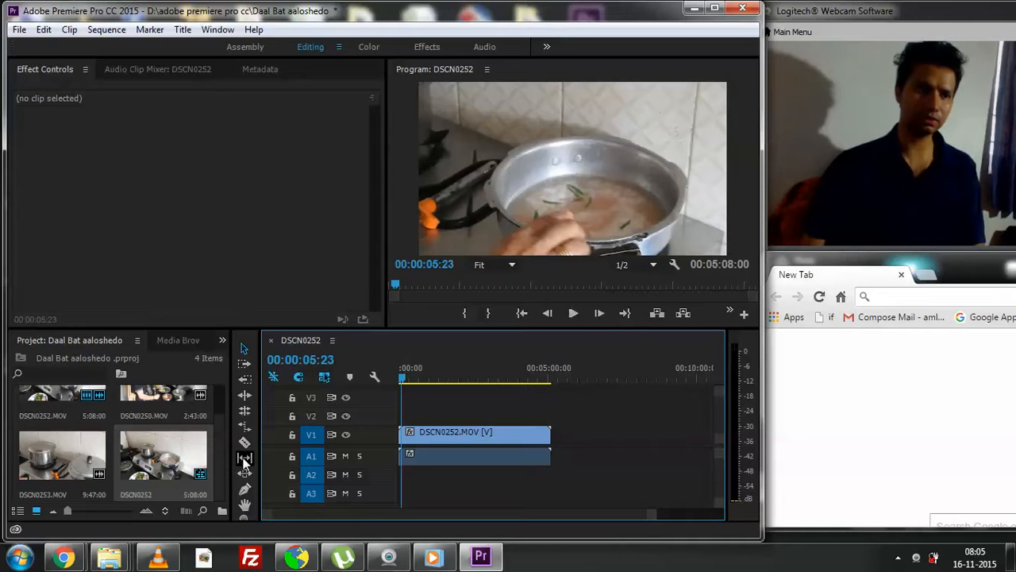
{"action": "mouse_move", "coordinate": [222, 453]}
{"action": "left_mouse_down"}
{"action": "mouse_move", "coordinate": [227, 430]}
{"action": "mouse_move", "coordinate": [224, 442]}
{"action": "left_mouse_up"}
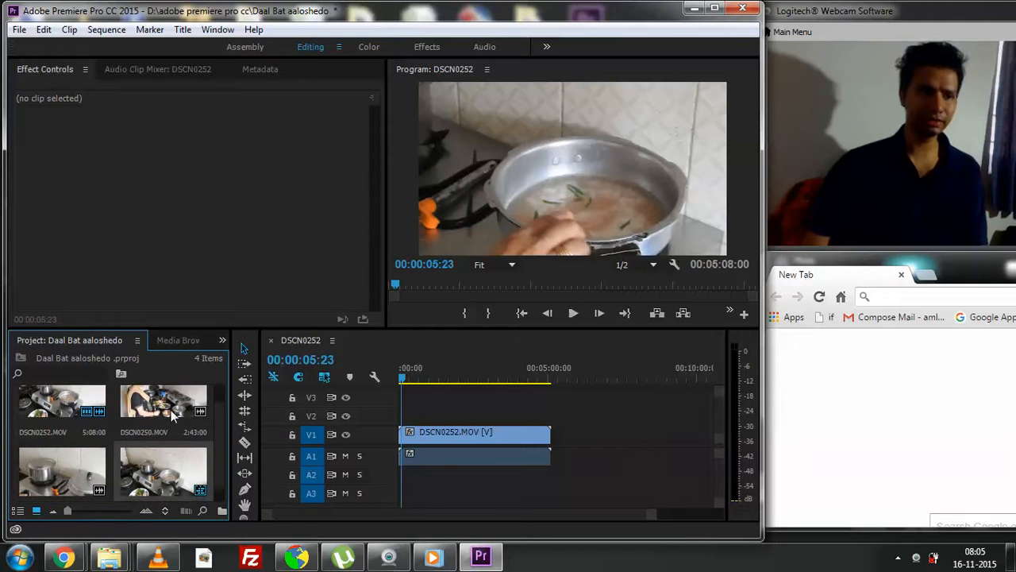
{"action": "left_click_drag", "start_coordinate": [169, 410], "coordinate": [559, 415]}
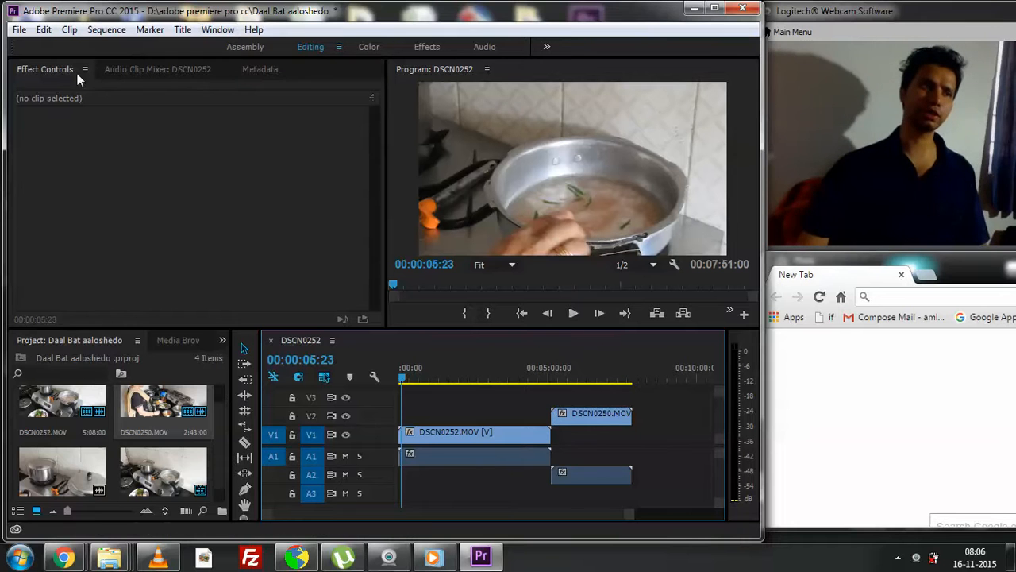
{"action": "left_click", "coordinate": [19, 29]}
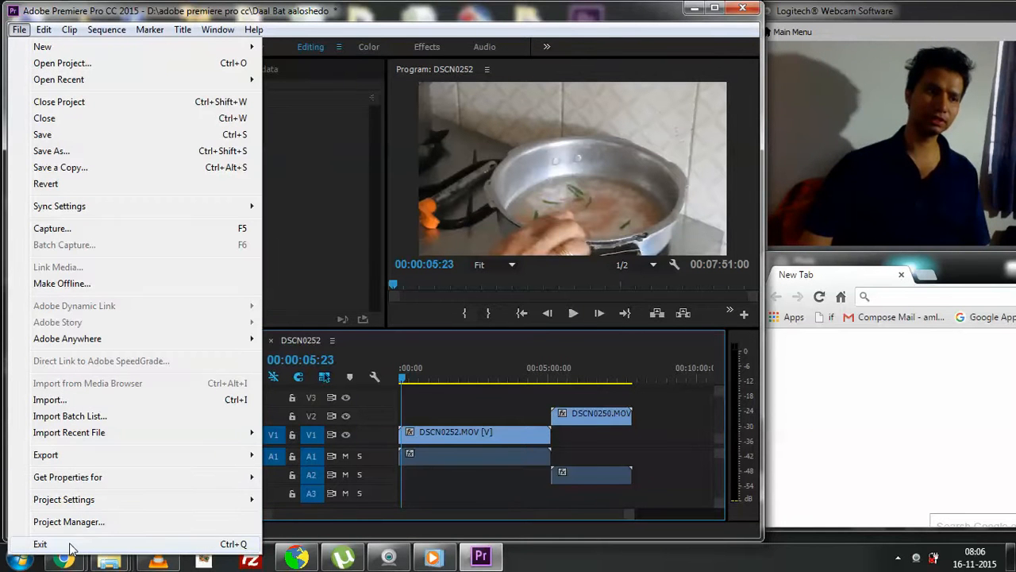
{"action": "mouse_move", "coordinate": [60, 458]}
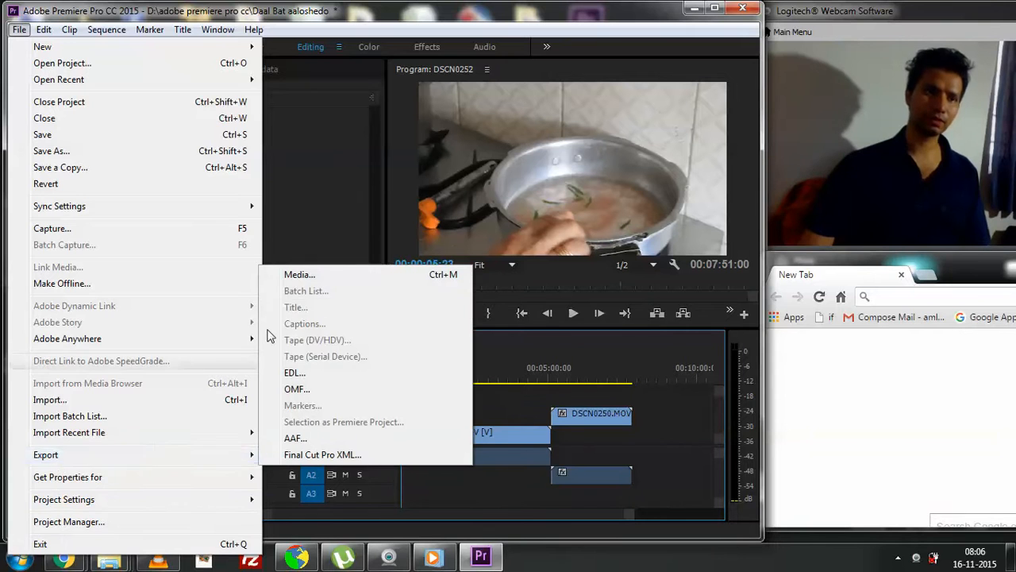
{"action": "left_click", "coordinate": [300, 275]}
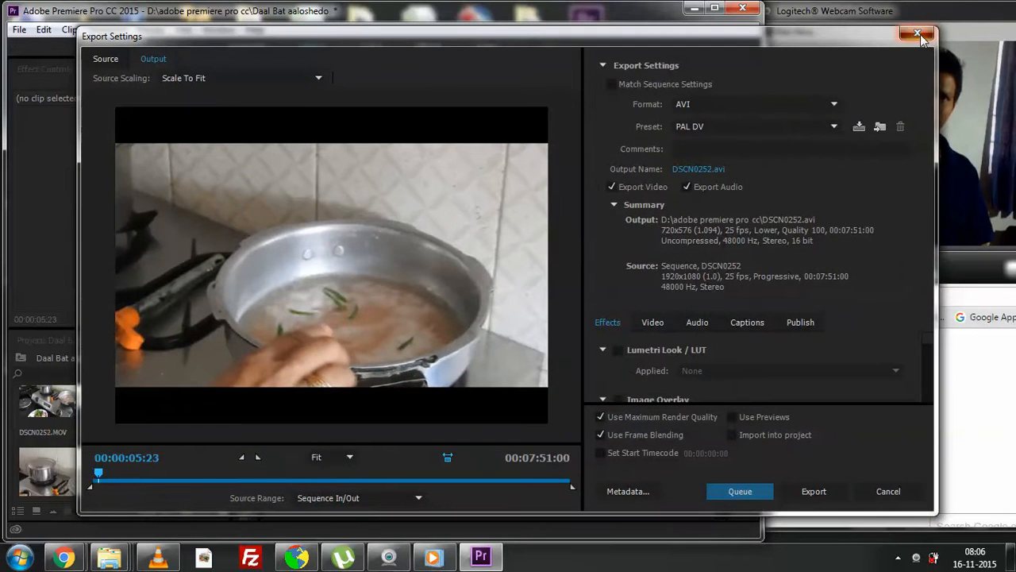
{"action": "left_click", "coordinate": [919, 35]}
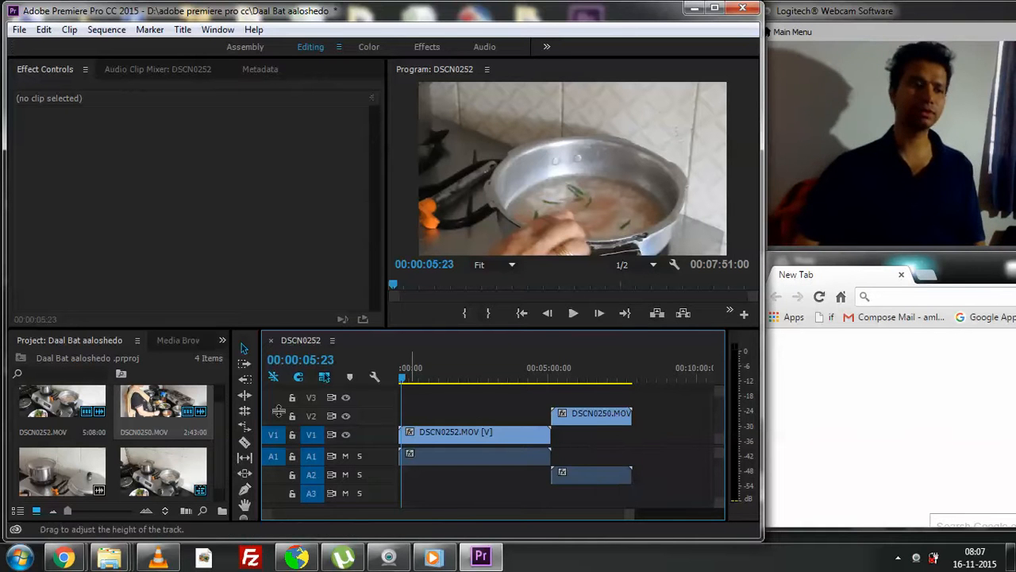
Place DSCN0253.MOV directly after DSCN0250.MOV in the sequence, on tracks V3 and A3.
{"action": "left_click_drag", "start_coordinate": [70, 474], "coordinate": [642, 406]}
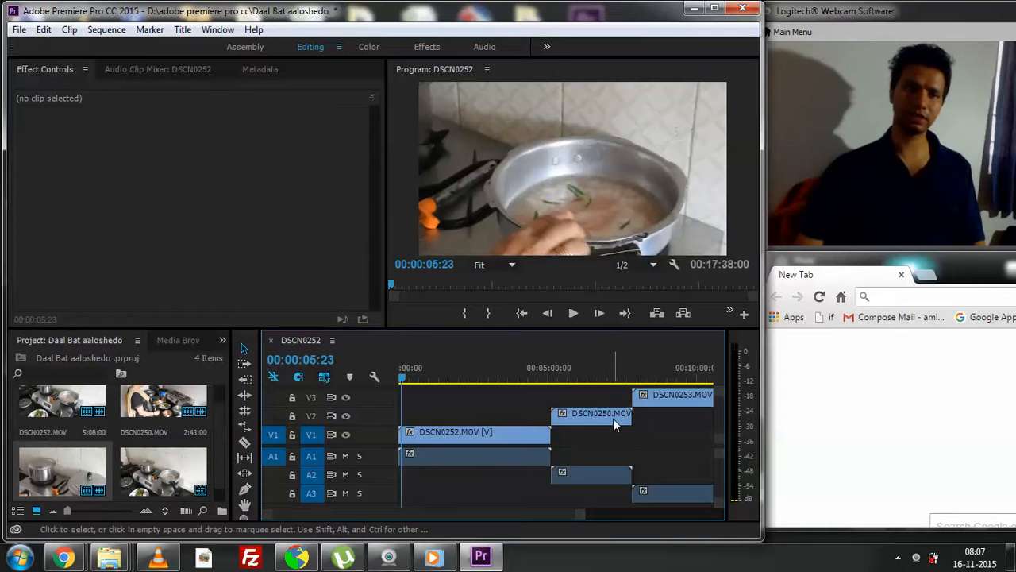
Try DSCN0250.MOV and DSCN0253.MOV on tracks V1 and A1, and return them to V2/A2 and V3/A3.
{"action": "left_click_drag", "start_coordinate": [613, 419], "coordinate": [592, 458]}
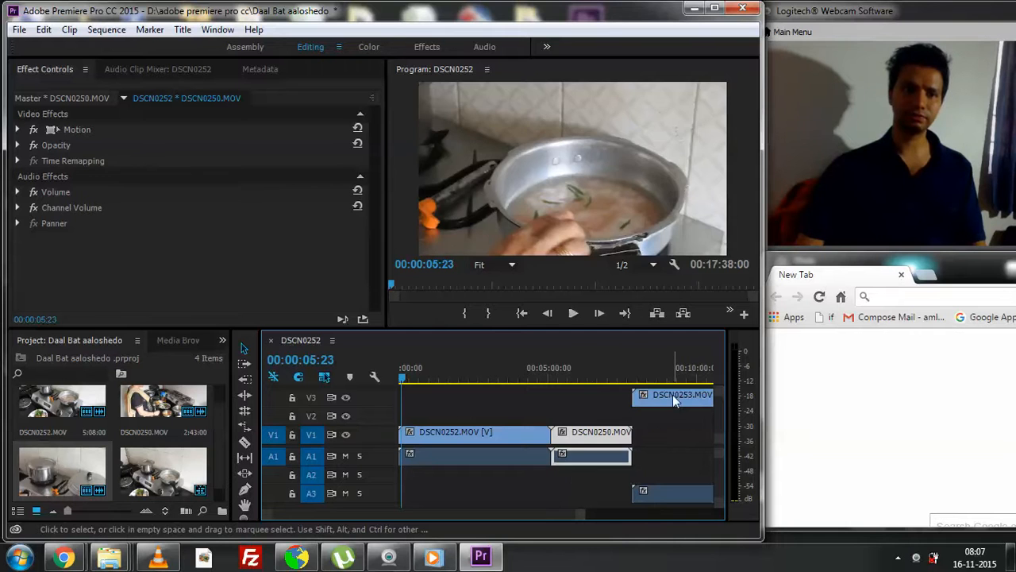
{"action": "left_click_drag", "start_coordinate": [672, 395], "coordinate": [678, 439]}
{"action": "left_click_drag", "start_coordinate": [660, 491], "coordinate": [661, 458]}
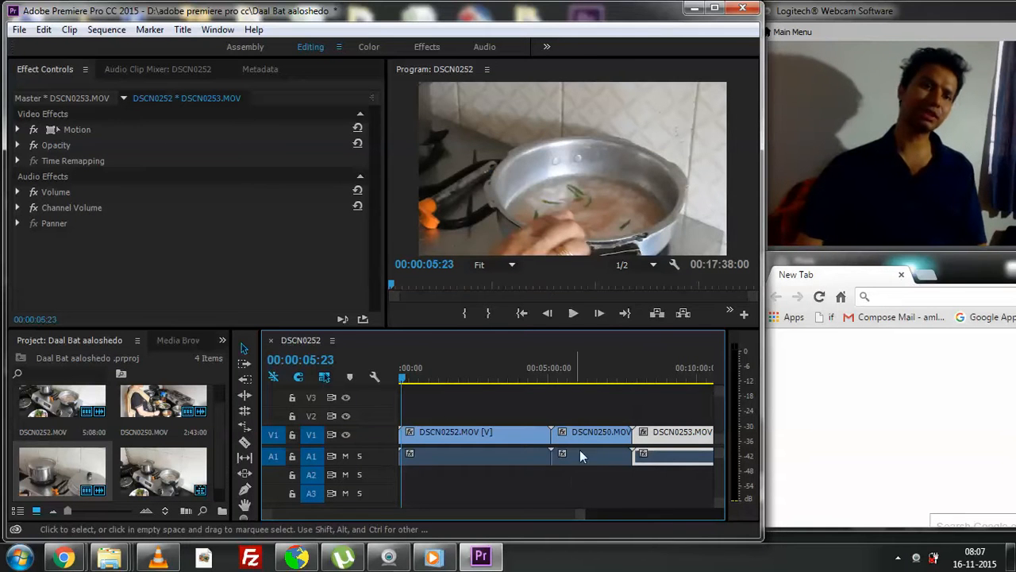
{"action": "left_click_drag", "start_coordinate": [585, 435], "coordinate": [587, 474]}
{"action": "left_click_drag", "start_coordinate": [653, 437], "coordinate": [657, 492]}
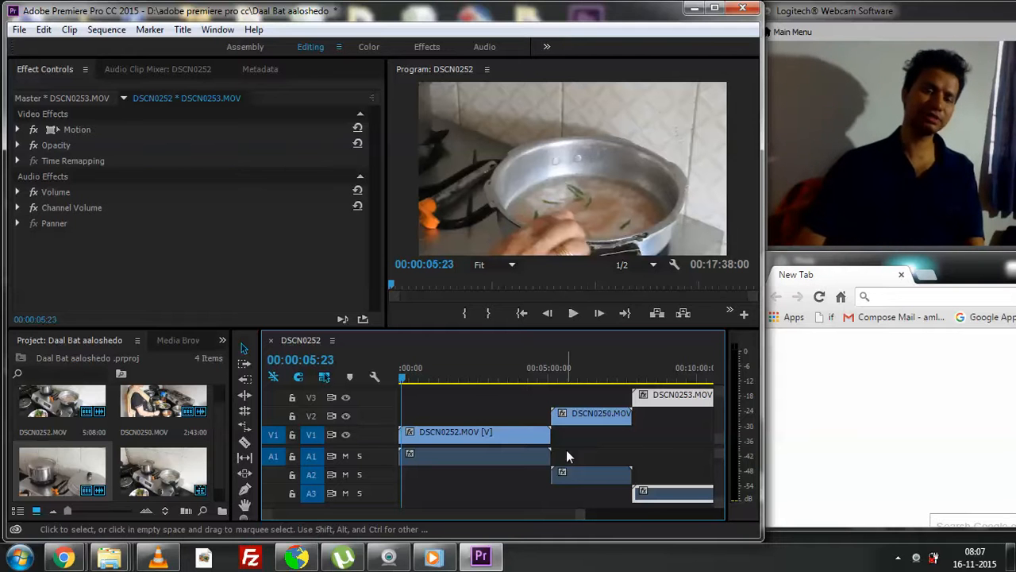
{"action": "left_click", "coordinate": [503, 460]}
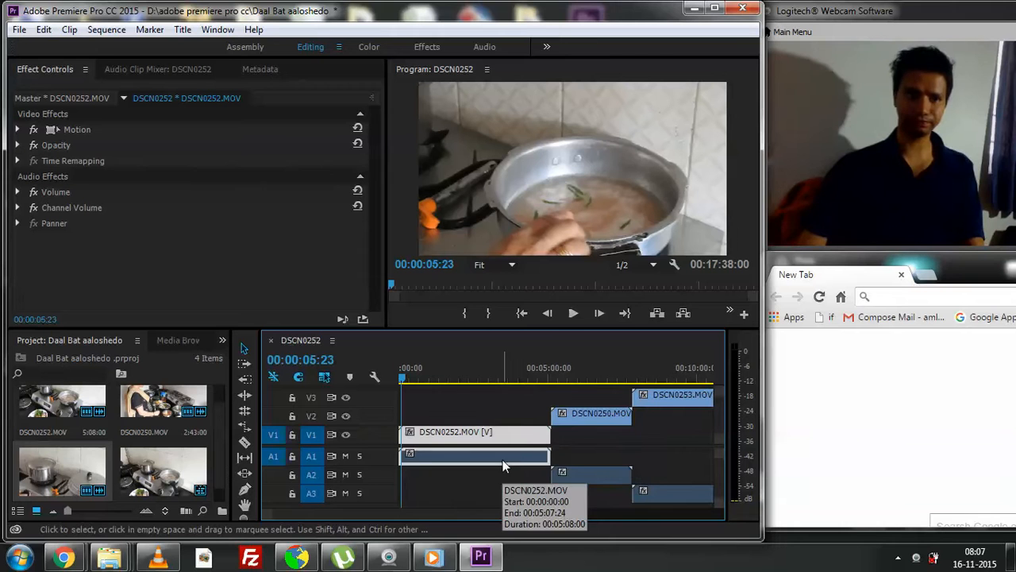
{"action": "left_click", "coordinate": [589, 481]}
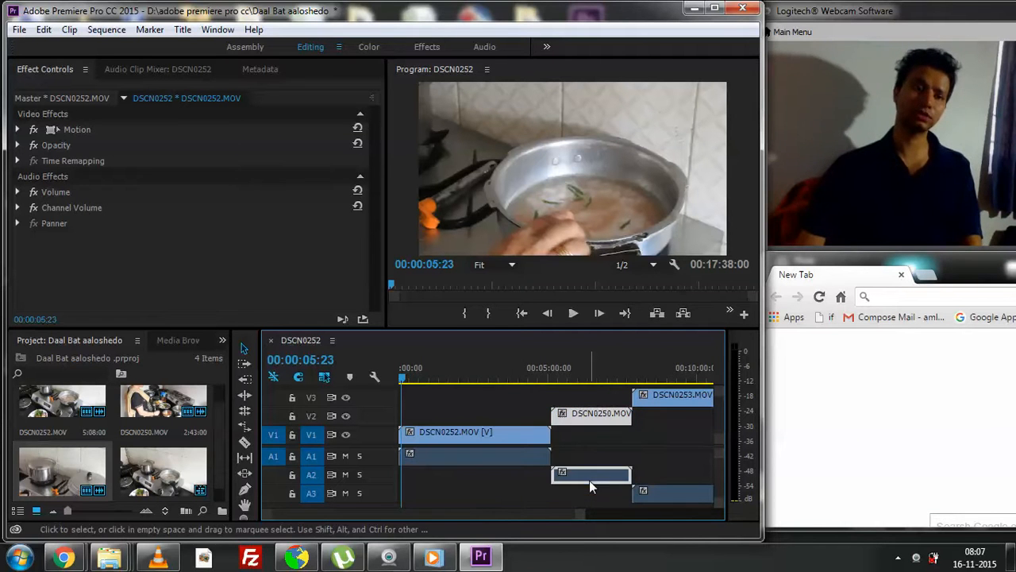
{"action": "left_click", "coordinate": [679, 397]}
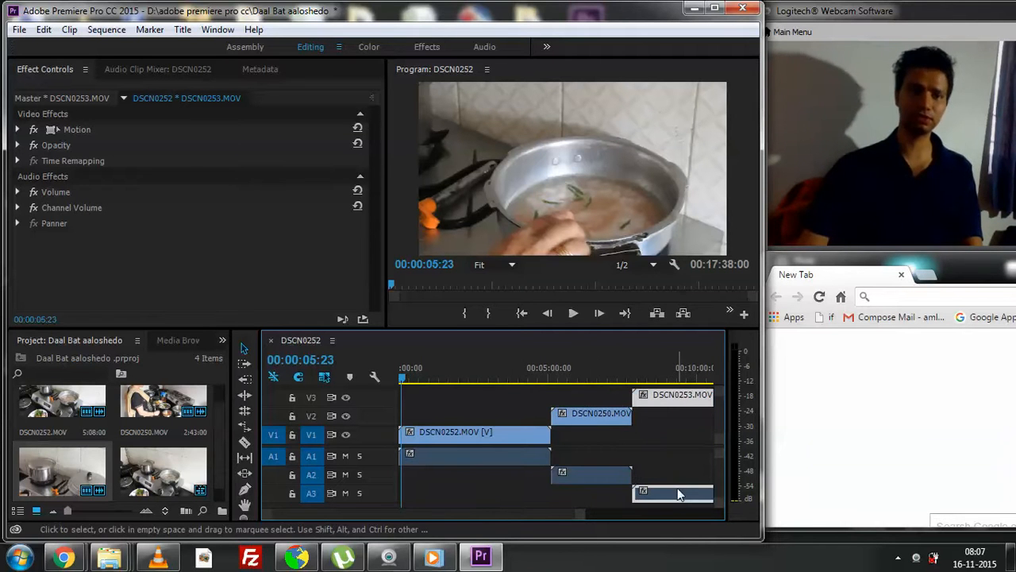
{"action": "left_click", "coordinate": [586, 416]}
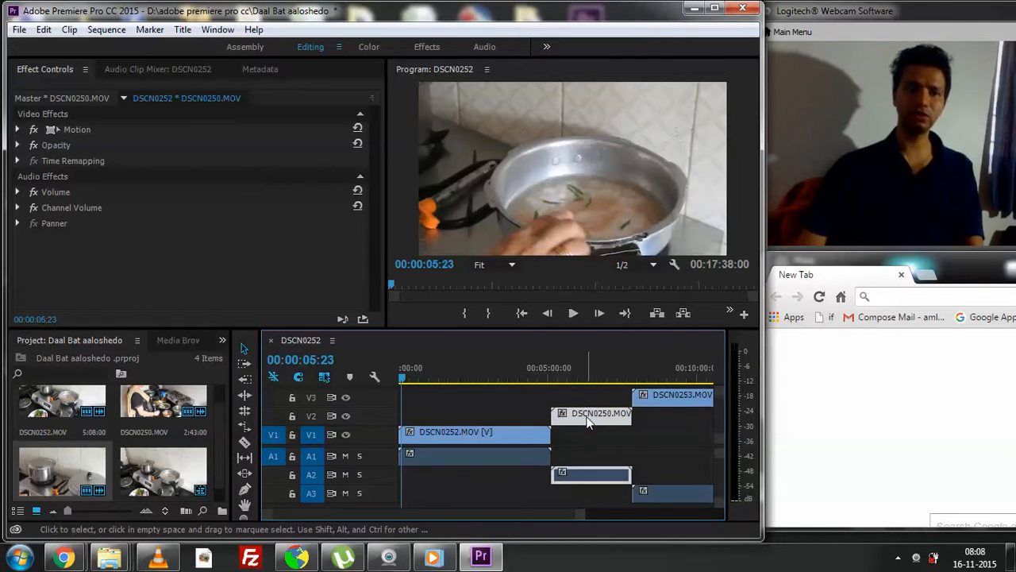
{"action": "left_click", "coordinate": [511, 430]}
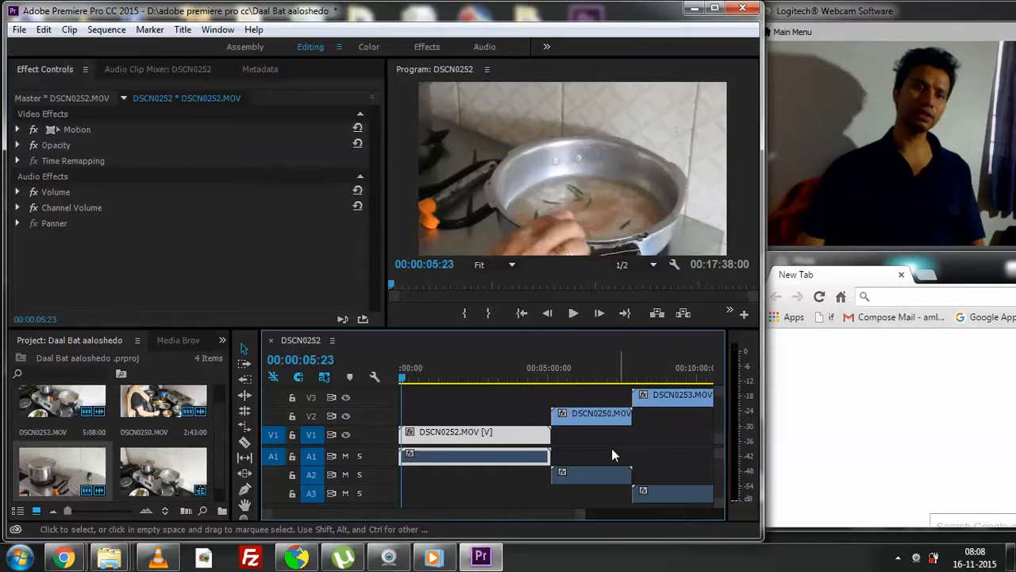
Try the audio of DSCN0250.MOV and DSCN0253.MOV on track A1, and return it to A2 and A3.
{"action": "left_click_drag", "start_coordinate": [593, 477], "coordinate": [593, 463]}
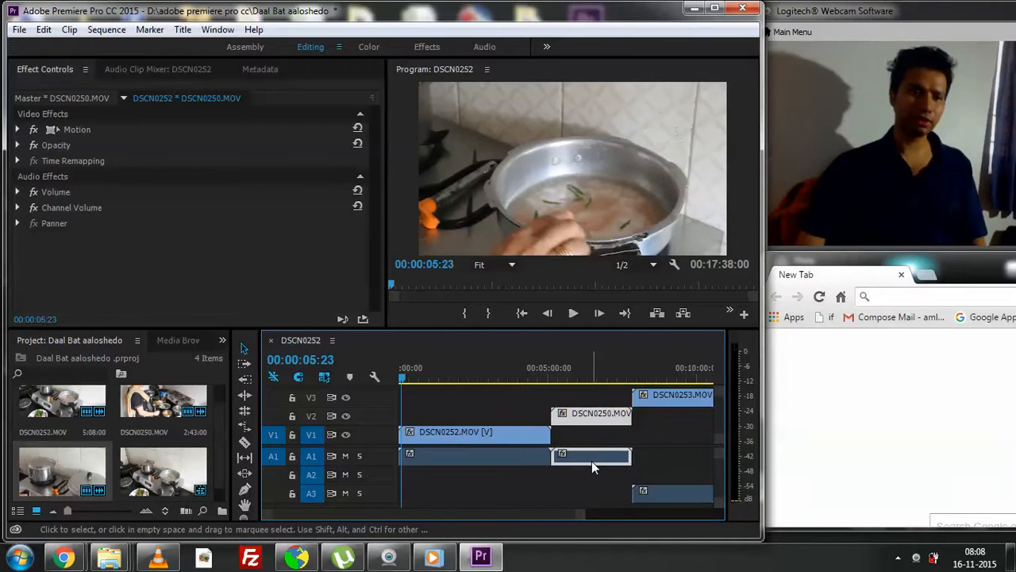
{"action": "left_click", "coordinate": [658, 491]}
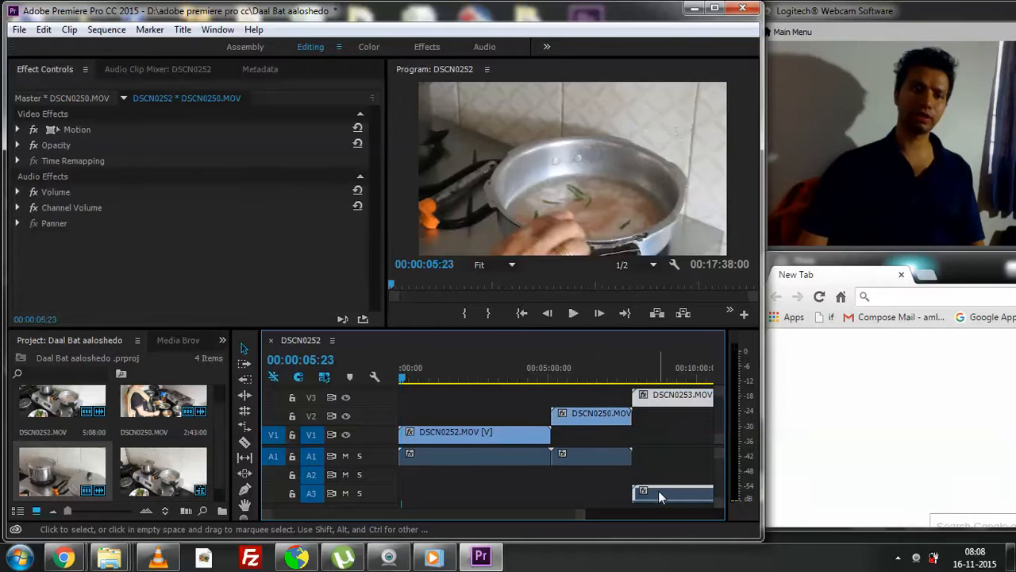
{"action": "left_click_drag", "start_coordinate": [658, 491], "coordinate": [659, 451]}
{"action": "left_click_drag", "start_coordinate": [607, 459], "coordinate": [656, 494]}
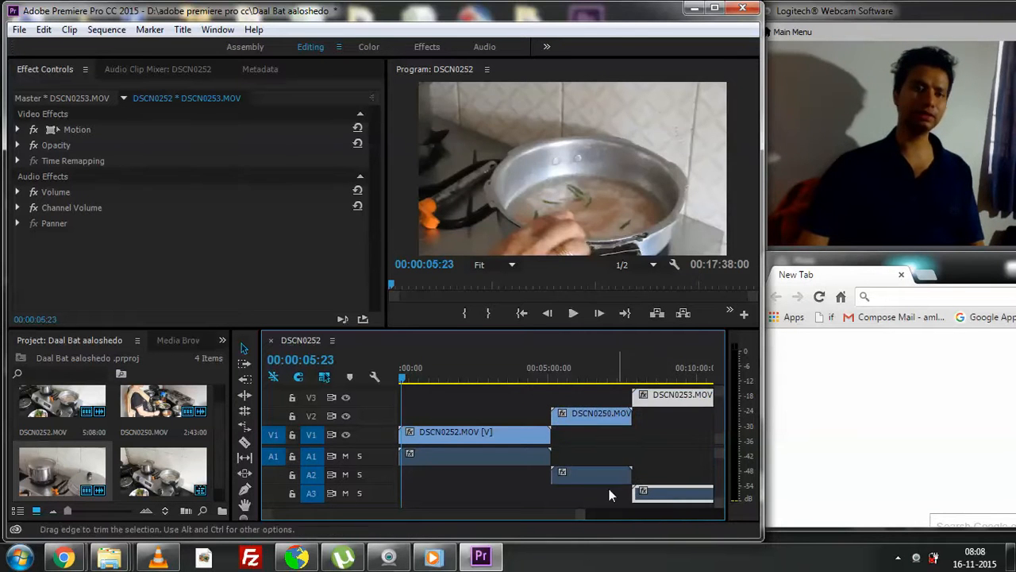